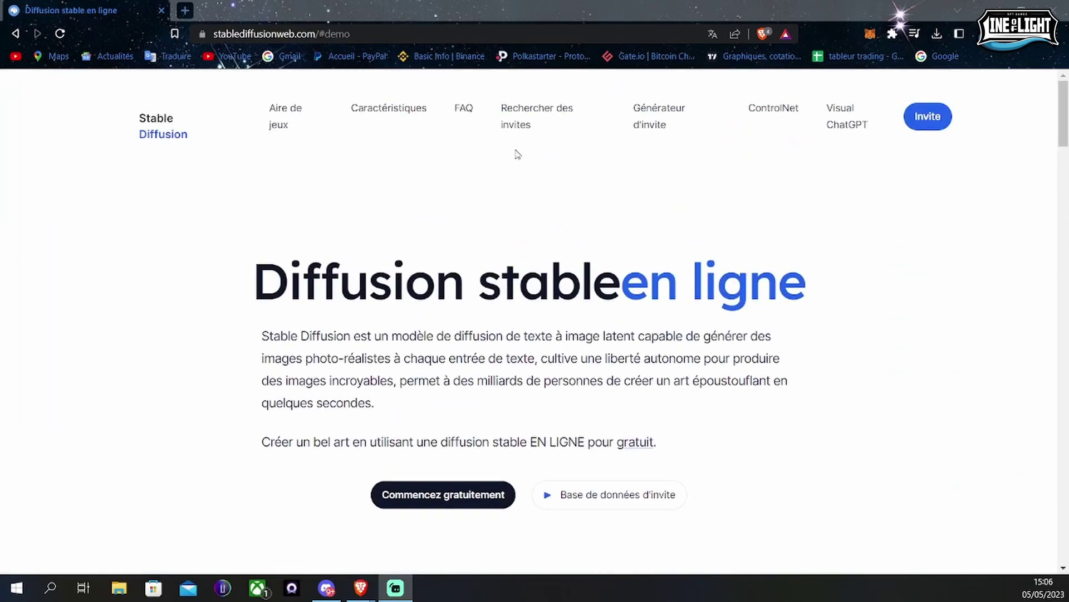
Generate images in the Stable Diffusion playground from the prompt "Pirate, animer, cinematic, bateau, océan".
{"action": "scroll", "coordinate": [519, 149], "scroll_direction": "down", "scroll_amount": 15}
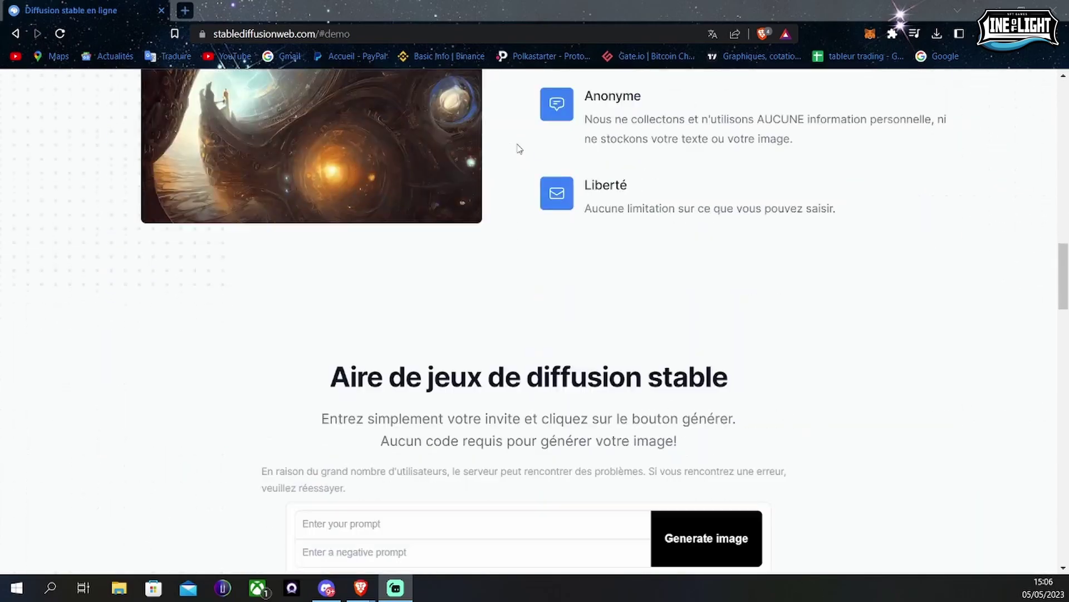
{"action": "scroll", "coordinate": [531, 196], "scroll_direction": "down", "scroll_amount": 20}
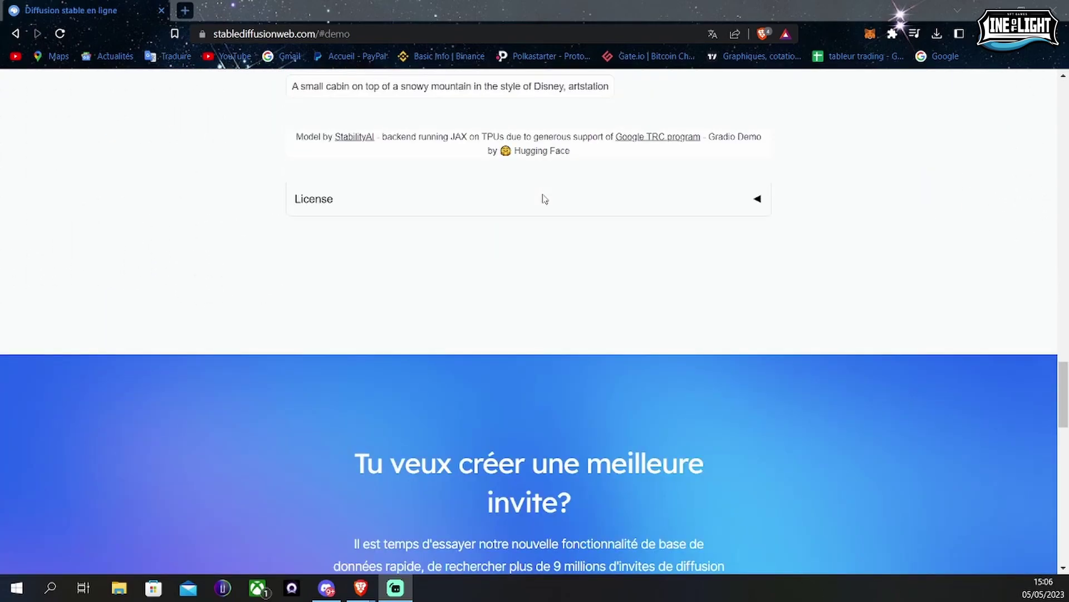
{"action": "scroll", "coordinate": [547, 167], "scroll_direction": "up", "scroll_amount": 7}
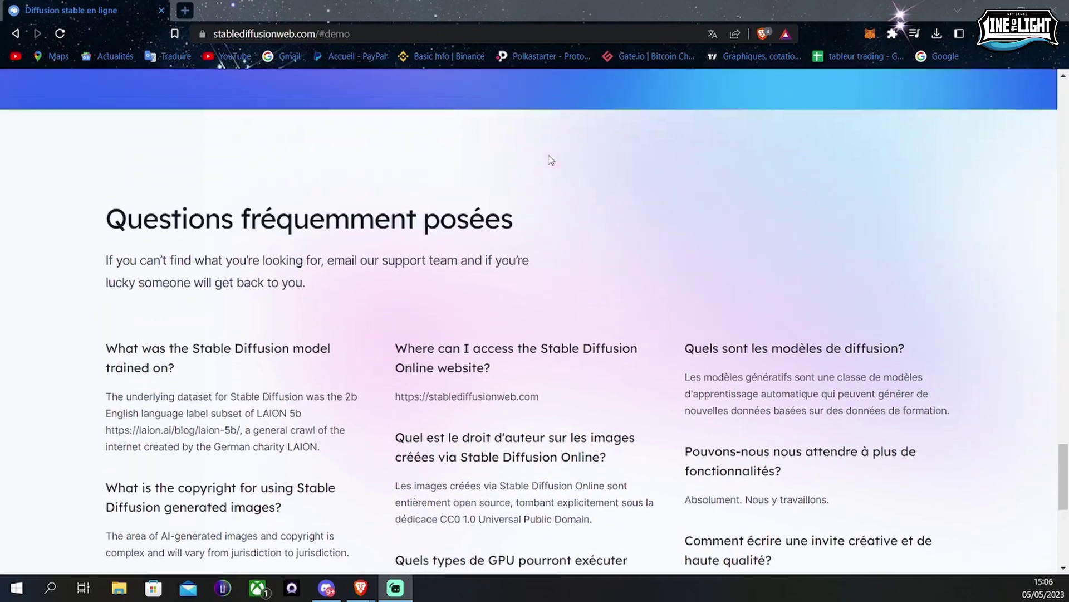
{"action": "scroll", "coordinate": [549, 162], "scroll_direction": "up", "scroll_amount": 12}
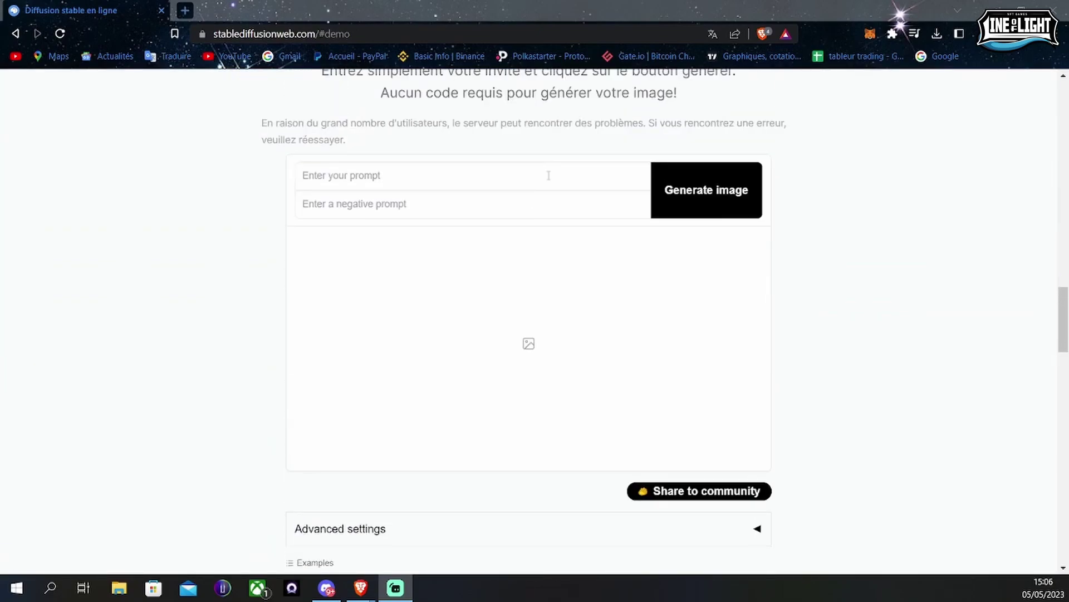
{"action": "left_click", "coordinate": [363, 174]}
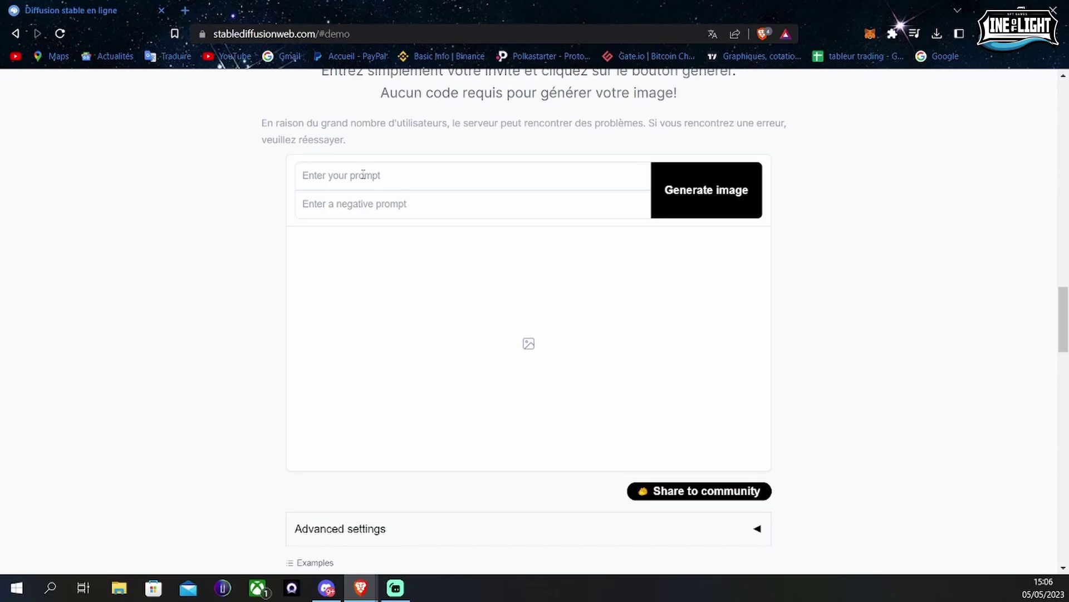
{"action": "type", "text": "P"}
{"action": "type", "text": "lanet"}
{"action": "key", "text": "BackSpace"}
{"action": "key", "text": "BackSpace"}
{"action": "key", "text": "BackSpace"}
{"action": "key", "text": "BackSpace"}
{"action": "key", "text": "BackSpace"}
{"action": "type", "text": "irate , animer, cin"}
{"action": "type", "text": "ematic, bateau, océan"}
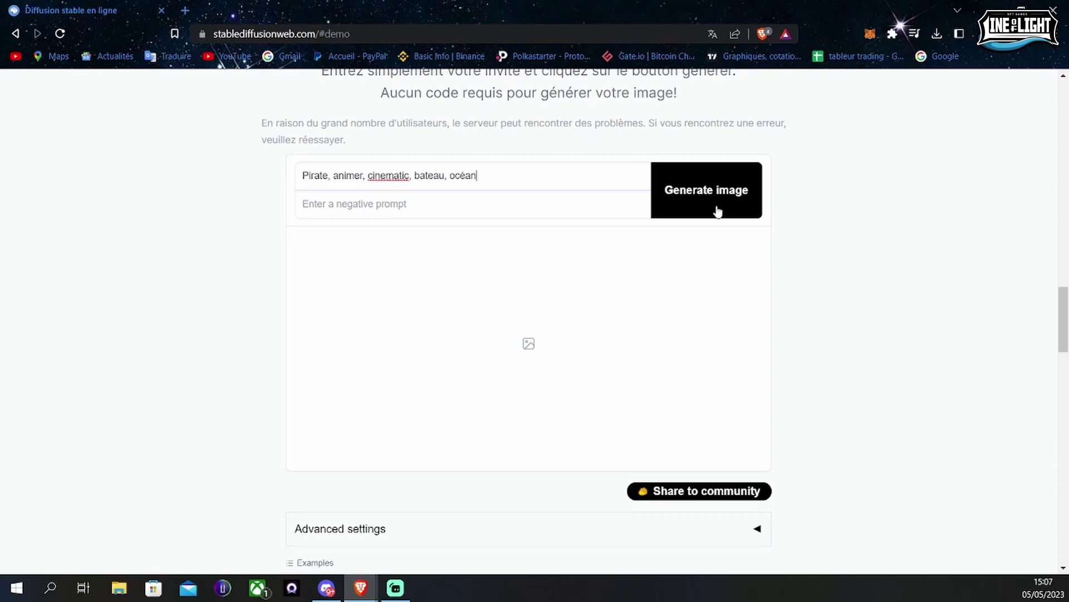
{"action": "left_click", "coordinate": [716, 210]}
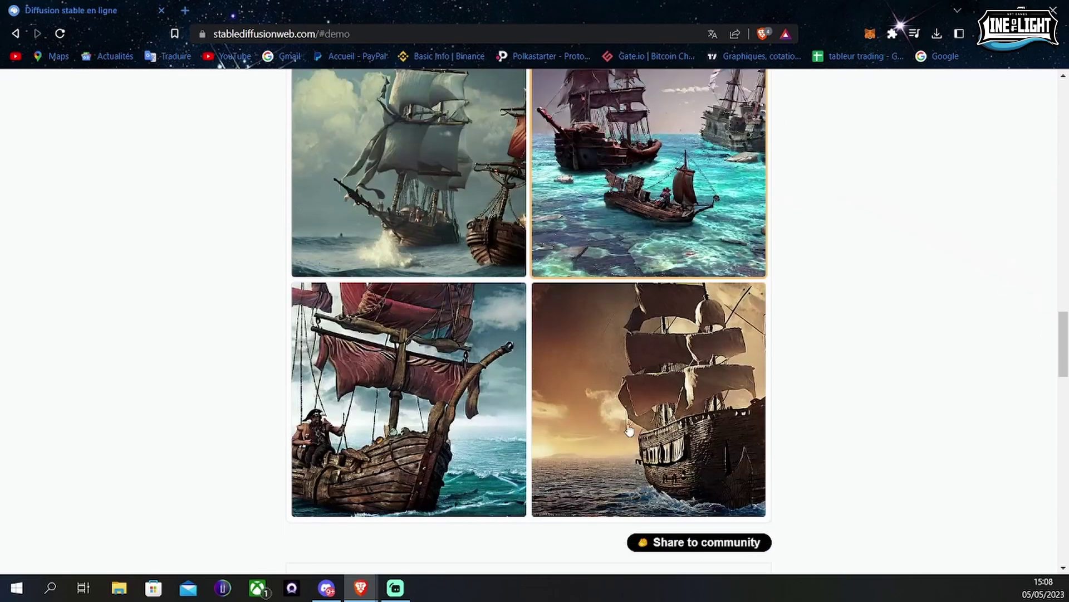
Examine the four generated pirate ship images alongside the prompt that produced them.
{"action": "scroll", "coordinate": [610, 373], "scroll_direction": "down", "scroll_amount": 1}
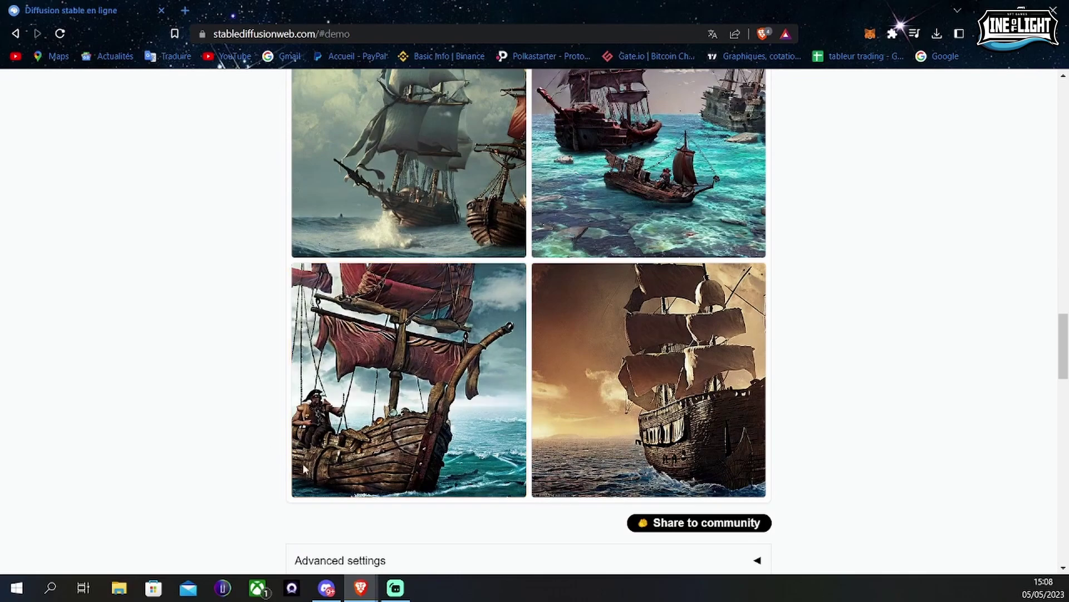
{"action": "scroll", "coordinate": [491, 301], "scroll_direction": "up", "scroll_amount": 1}
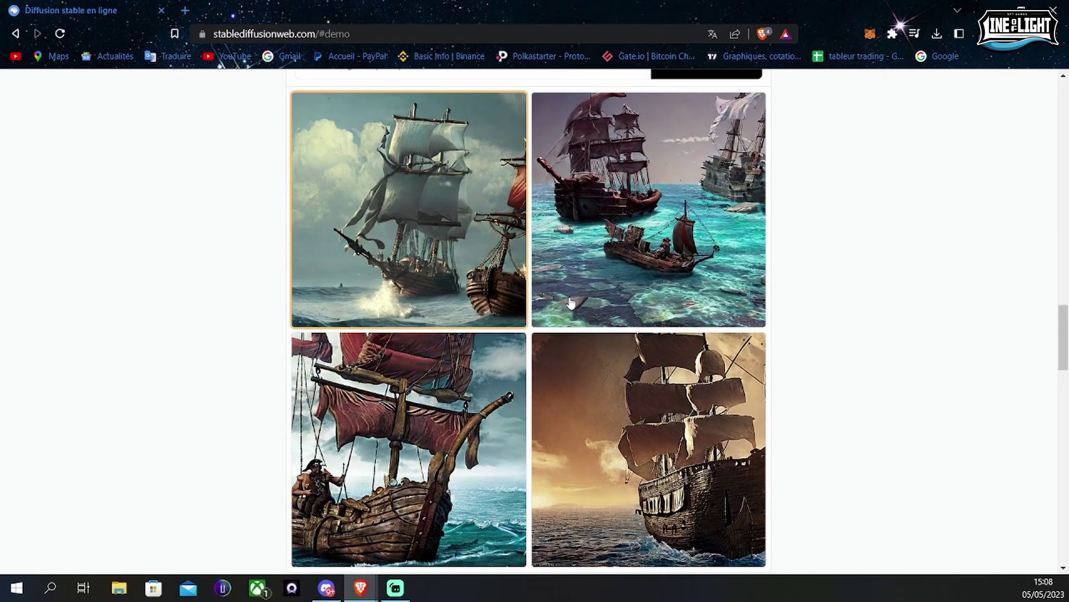
{"action": "scroll", "coordinate": [611, 265], "scroll_direction": "up", "scroll_amount": 3}
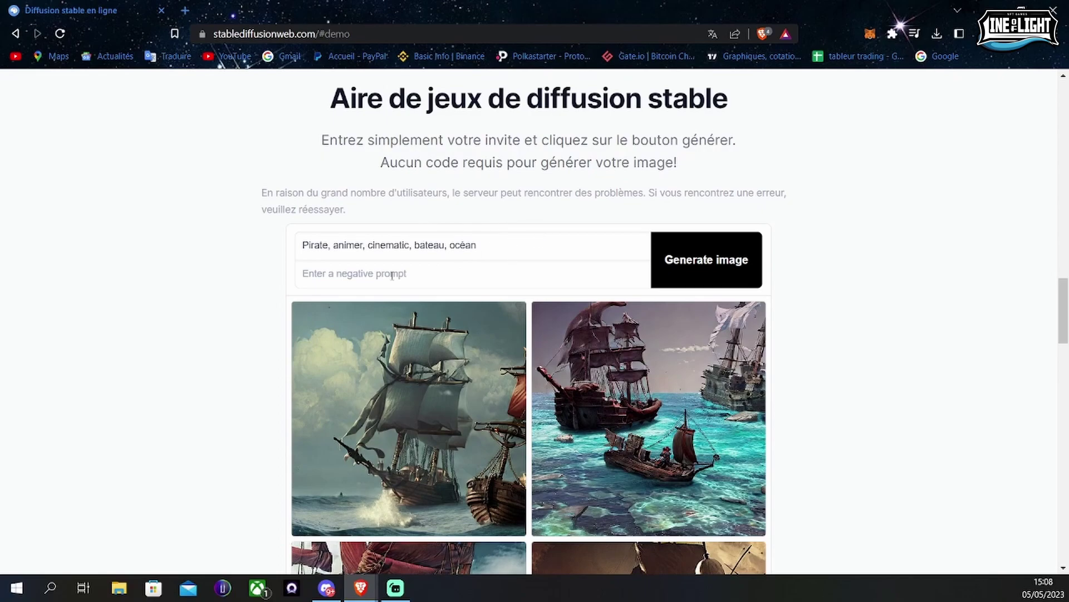
{"action": "scroll", "coordinate": [495, 301], "scroll_direction": "down", "scroll_amount": 2}
{"action": "scroll", "coordinate": [495, 301], "scroll_direction": "down", "scroll_amount": 2}
{"action": "scroll", "coordinate": [502, 301], "scroll_direction": "up", "scroll_amount": 1}
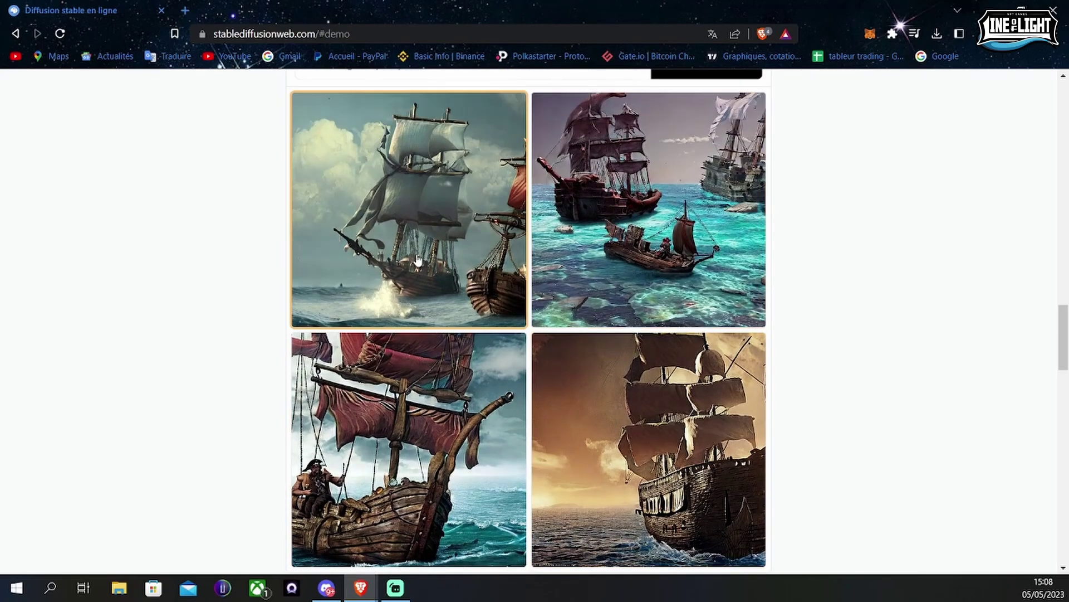
{"action": "scroll", "coordinate": [501, 312], "scroll_direction": "up", "scroll_amount": 1}
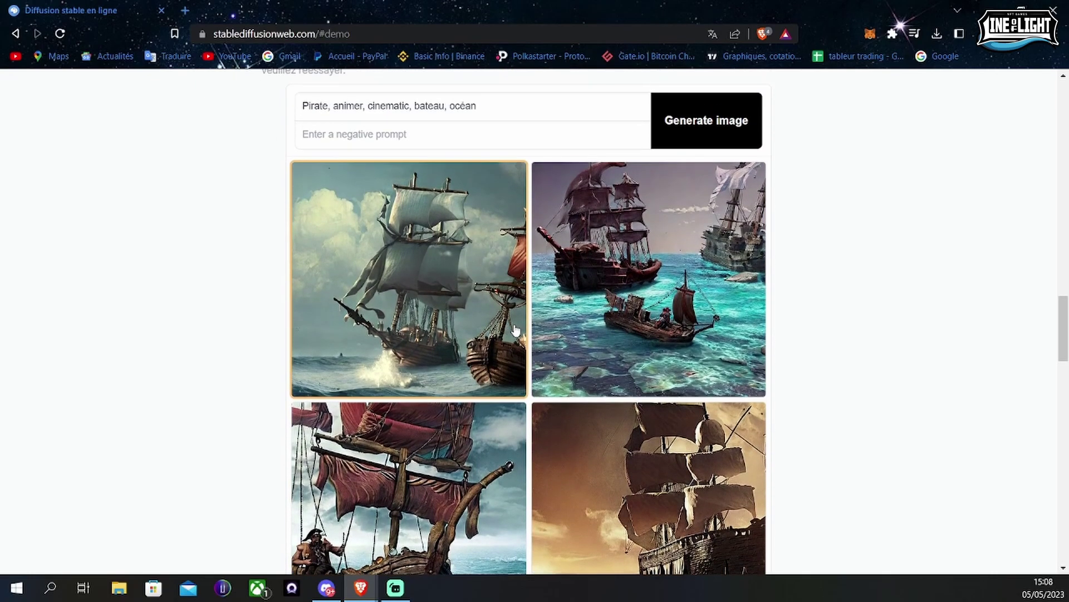
{"action": "scroll", "coordinate": [509, 328], "scroll_direction": "up", "scroll_amount": 1}
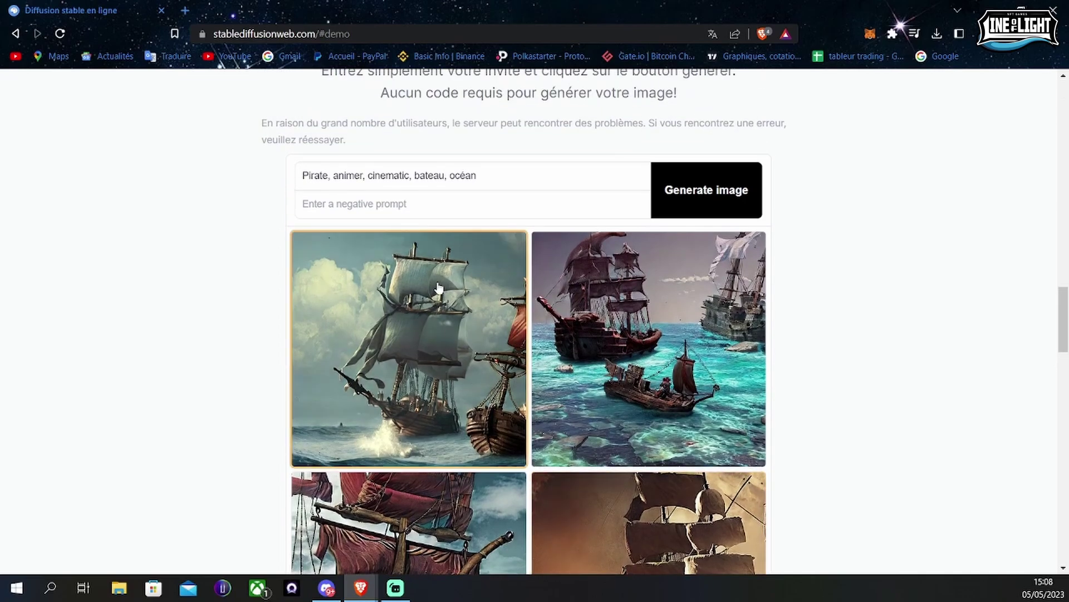
{"action": "scroll", "coordinate": [446, 292], "scroll_direction": "down", "scroll_amount": 6}
{"action": "scroll", "coordinate": [454, 301], "scroll_direction": "up", "scroll_amount": 2}
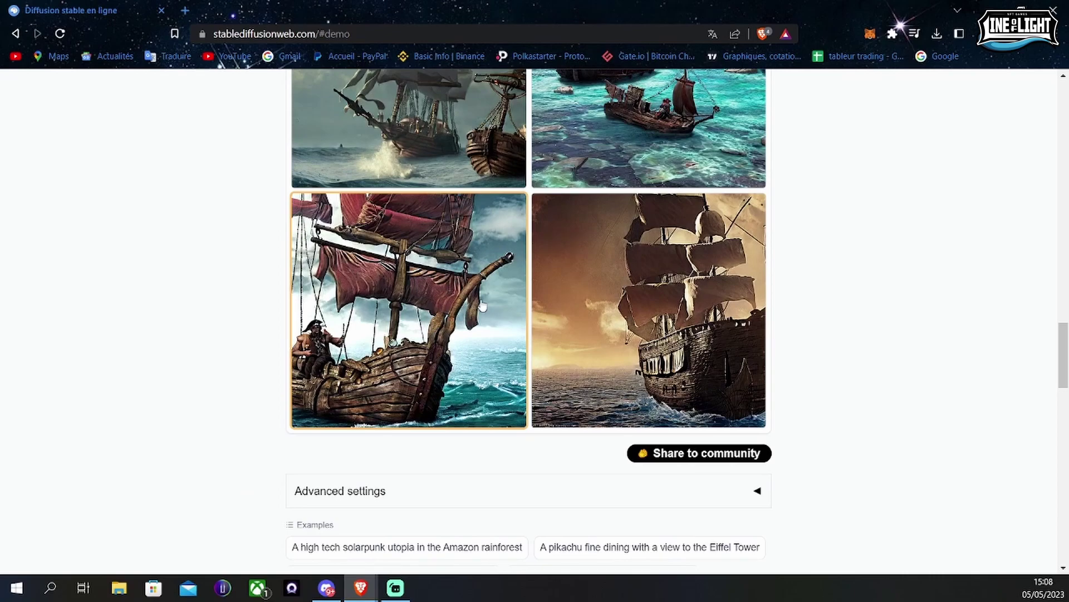
{"action": "scroll", "coordinate": [502, 323], "scroll_direction": "up", "scroll_amount": 1}
{"action": "scroll", "coordinate": [533, 355], "scroll_direction": "up", "scroll_amount": 2}
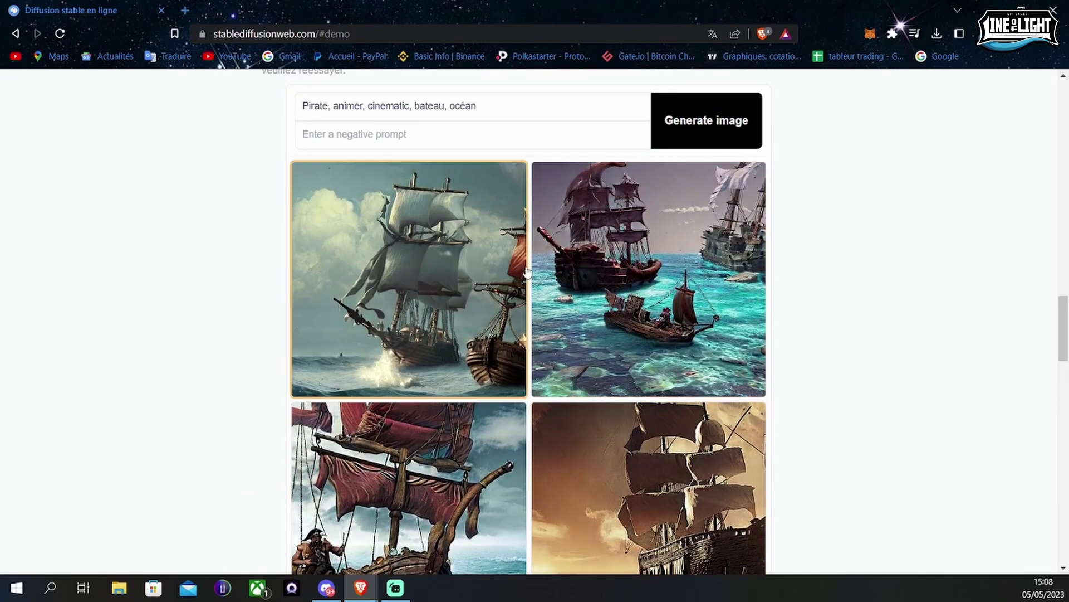
{"action": "scroll", "coordinate": [585, 370], "scroll_direction": "down", "scroll_amount": 3}
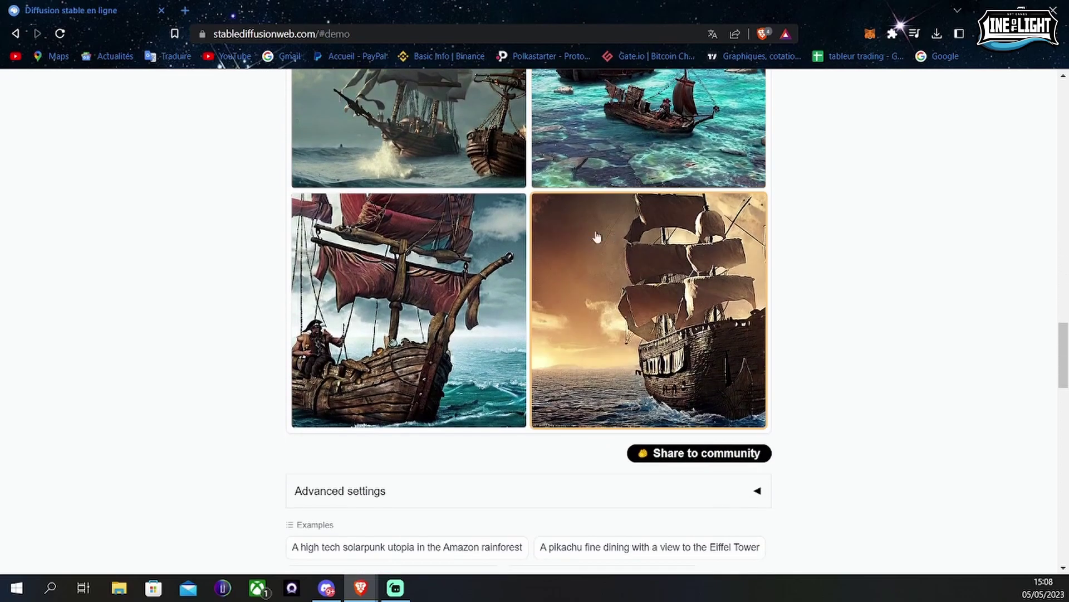
{"action": "scroll", "coordinate": [485, 329], "scroll_direction": "up", "scroll_amount": 1}
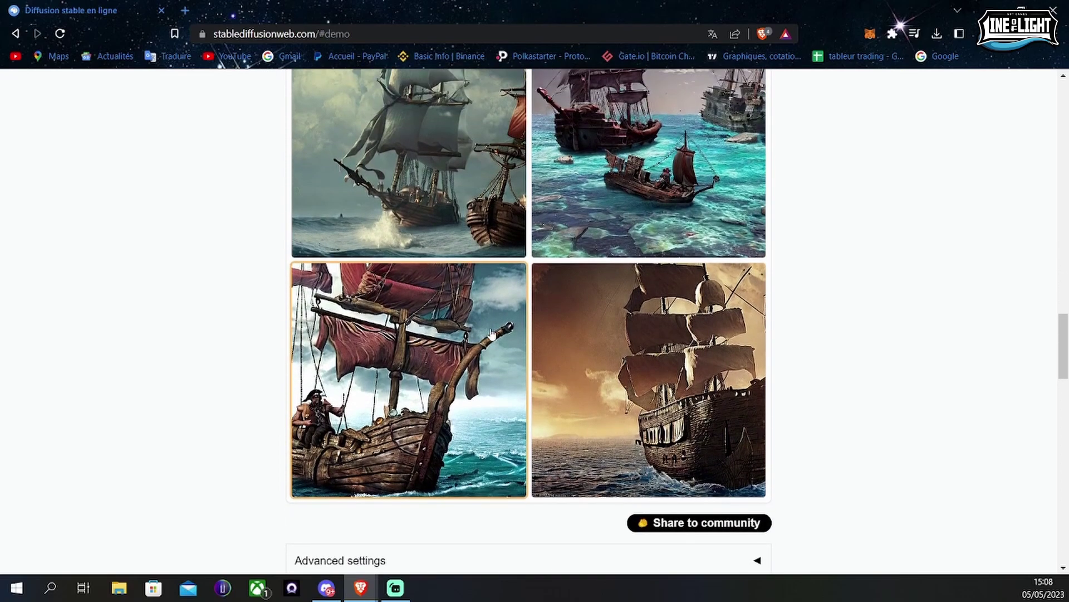
{"action": "scroll", "coordinate": [497, 336], "scroll_direction": "up", "scroll_amount": 1}
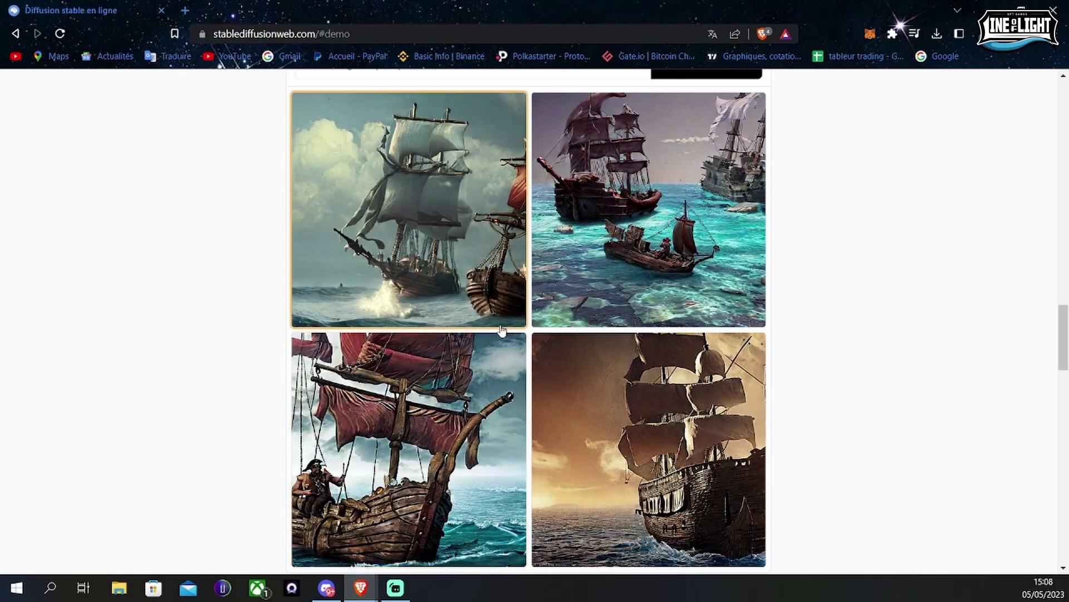
Enlarge the red-sailed ship image and view the other generated images one by one, including the ship at sunset.
{"action": "scroll", "coordinate": [419, 379], "scroll_direction": "down", "scroll_amount": 2}
{"action": "left_click", "coordinate": [419, 379]}
{"action": "scroll", "coordinate": [572, 263], "scroll_direction": "up", "scroll_amount": 2}
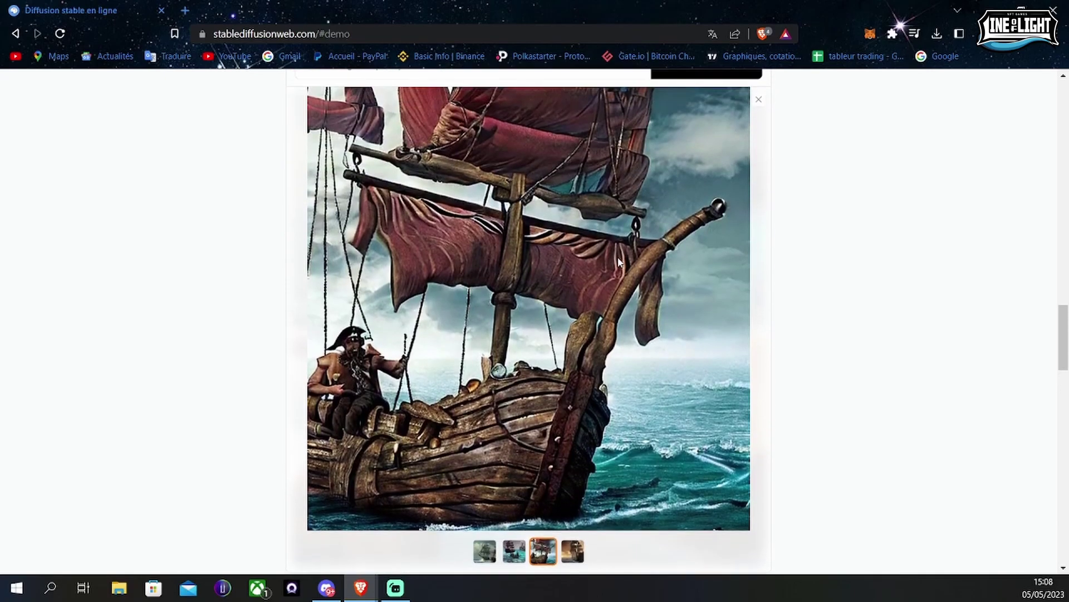
{"action": "left_click", "coordinate": [514, 551]}
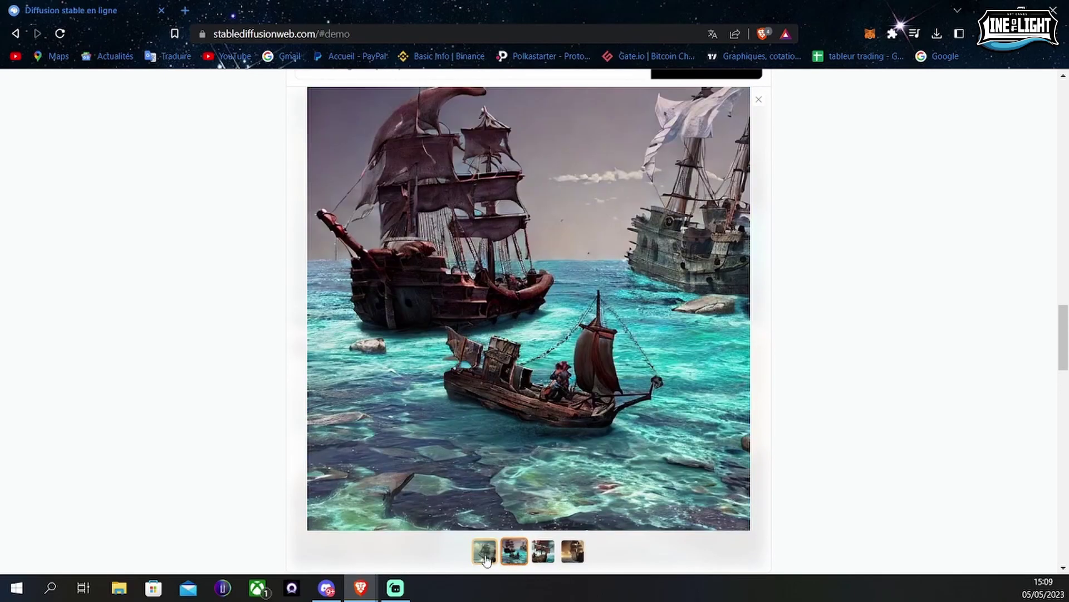
{"action": "left_click", "coordinate": [485, 553]}
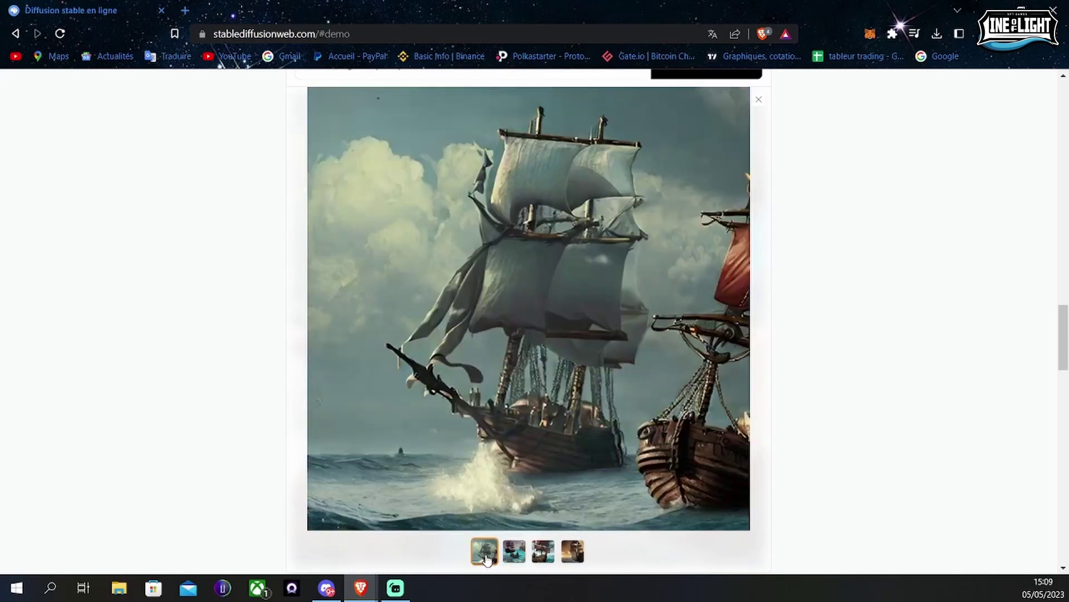
{"action": "left_click", "coordinate": [543, 551]}
{"action": "left_click", "coordinate": [573, 552]}
{"action": "scroll", "coordinate": [613, 389], "scroll_direction": "up", "scroll_amount": 5}
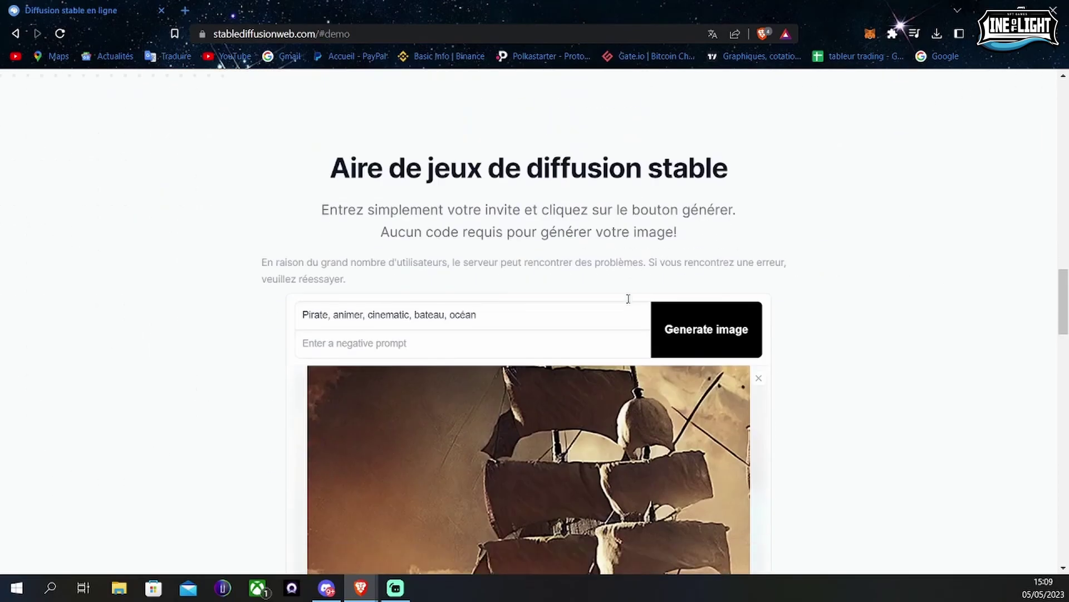
{"action": "scroll", "coordinate": [625, 301], "scroll_direction": "down", "scroll_amount": 7}
{"action": "scroll", "coordinate": [632, 284], "scroll_direction": "up", "scroll_amount": 3}
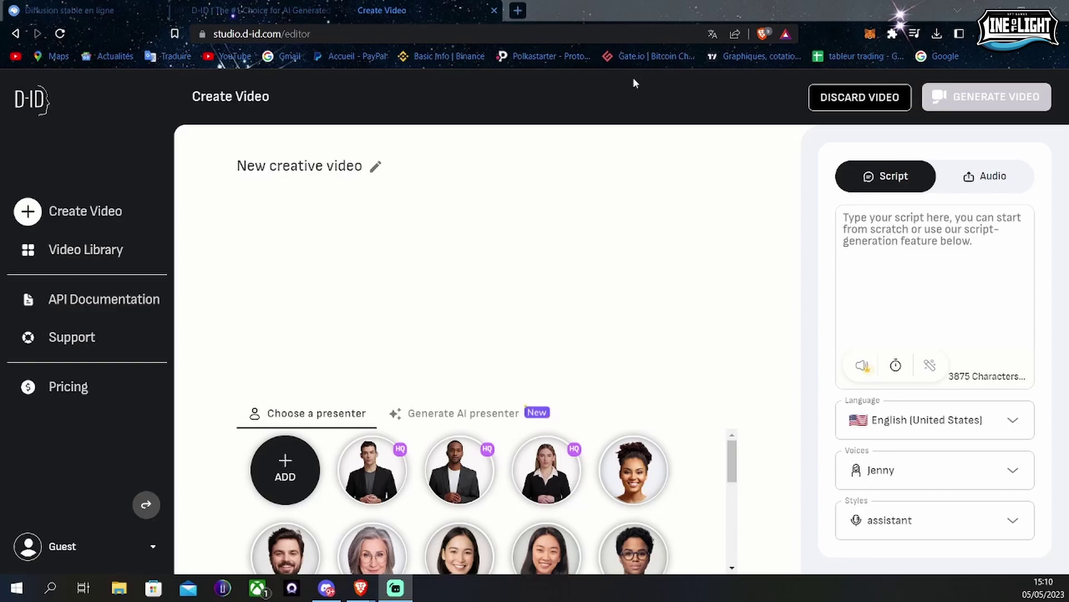
In D-ID Studio, generate an AI presenter from the recommended prompt "fully dressed female warrior, fierce, highly detailed sculpture".
{"action": "left_click", "coordinate": [882, 223]}
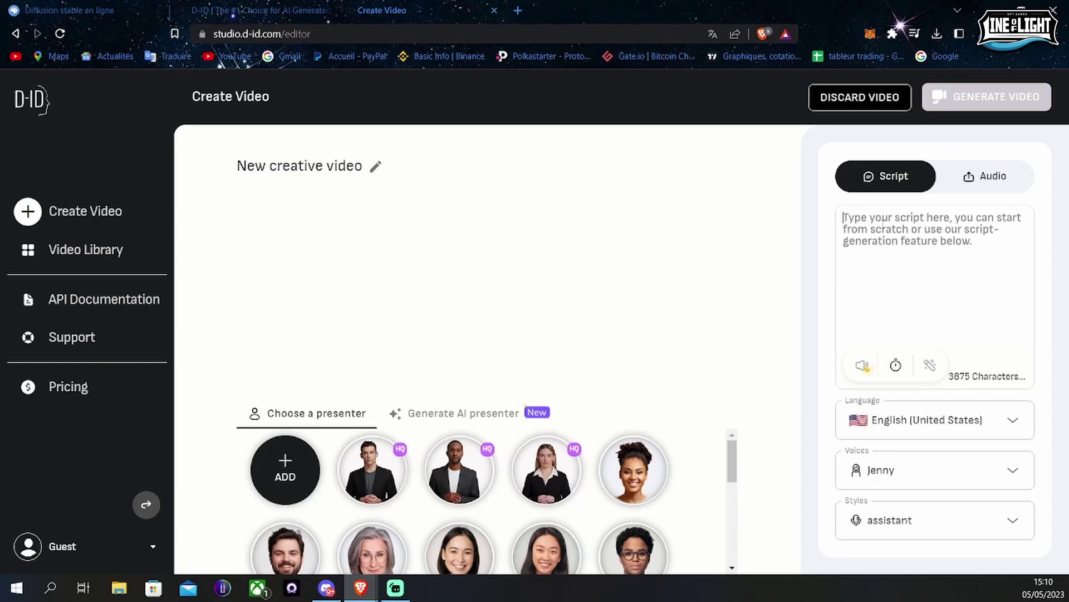
{"action": "mouse_move", "coordinate": [273, 479]}
{"action": "left_click", "coordinate": [455, 412]}
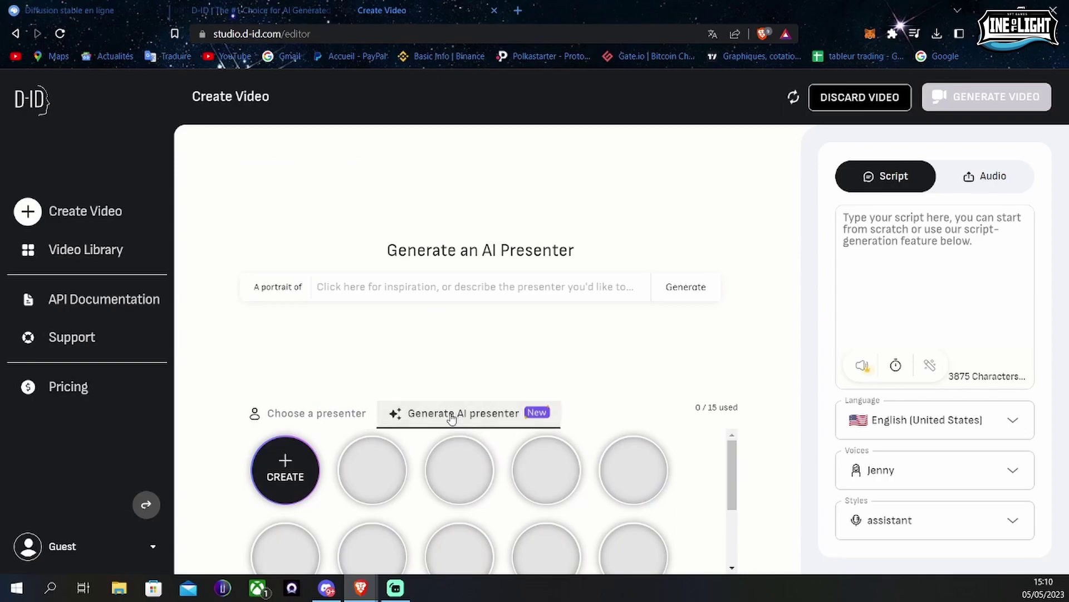
{"action": "left_click", "coordinate": [304, 415]}
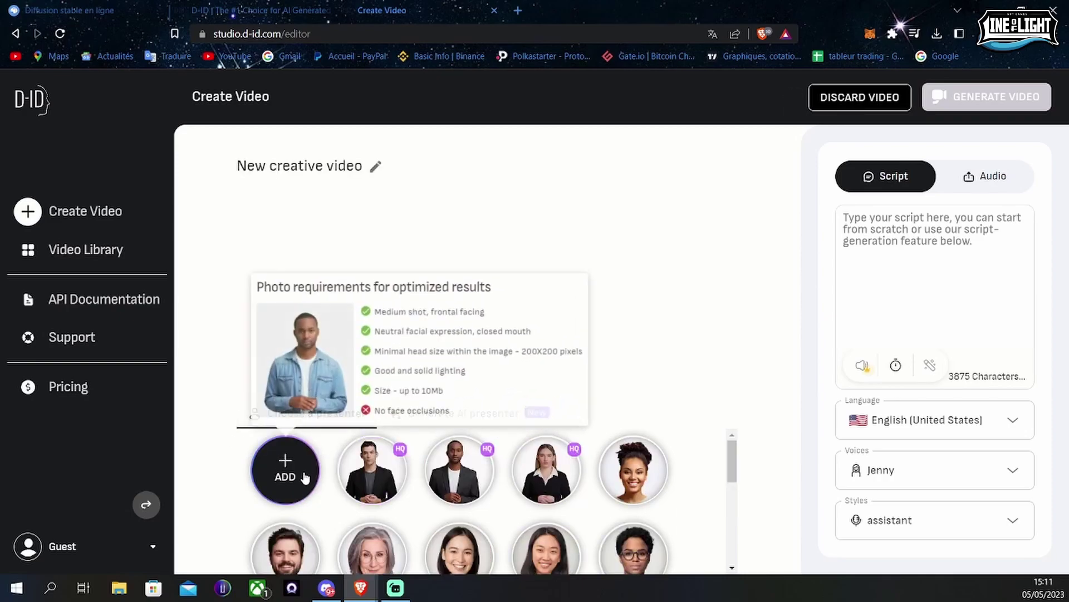
{"action": "left_click", "coordinate": [470, 413]}
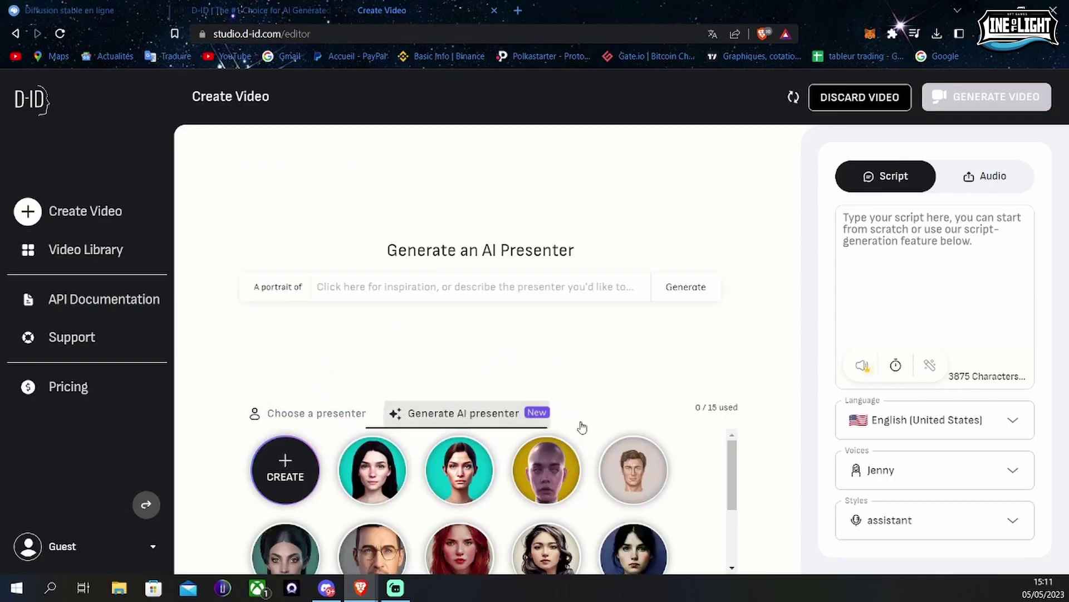
{"action": "scroll", "coordinate": [557, 446], "scroll_direction": "down", "scroll_amount": 3}
{"action": "scroll", "coordinate": [534, 441], "scroll_direction": "down", "scroll_amount": 2}
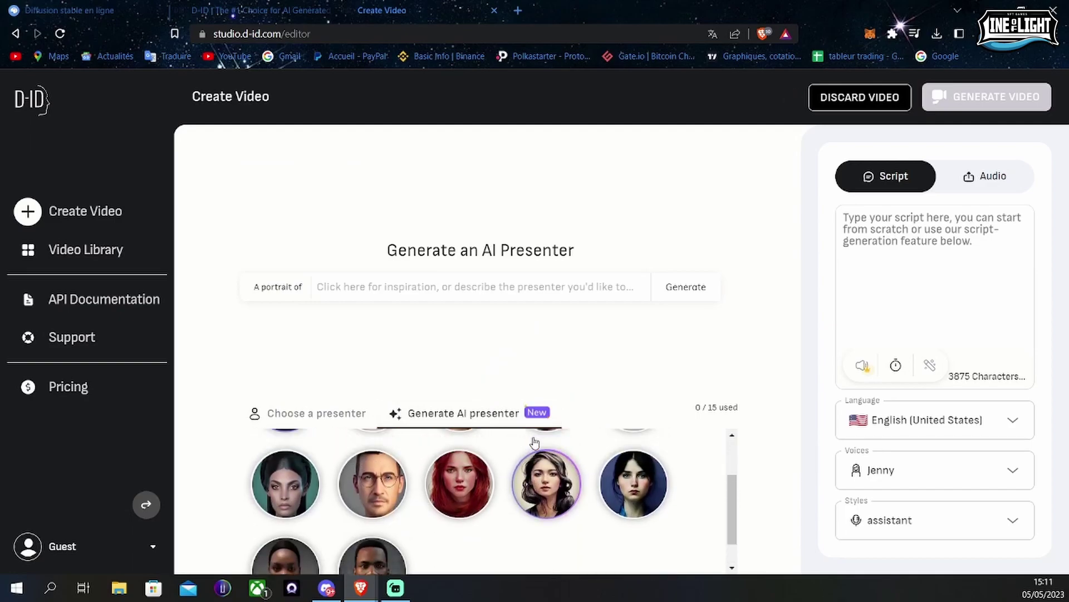
{"action": "left_click", "coordinate": [463, 287]}
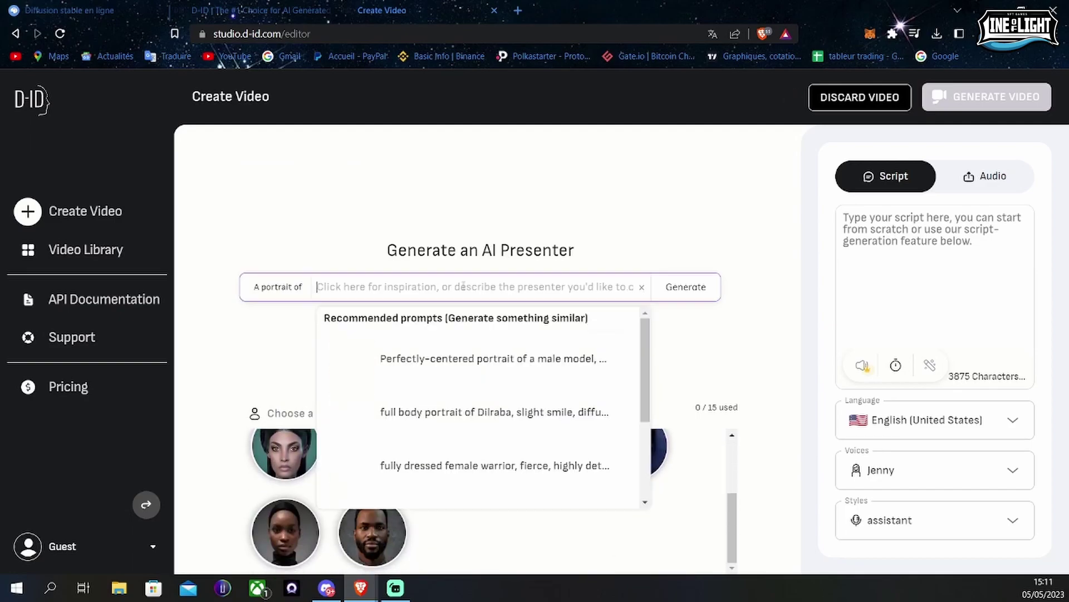
{"action": "left_click", "coordinate": [623, 441]}
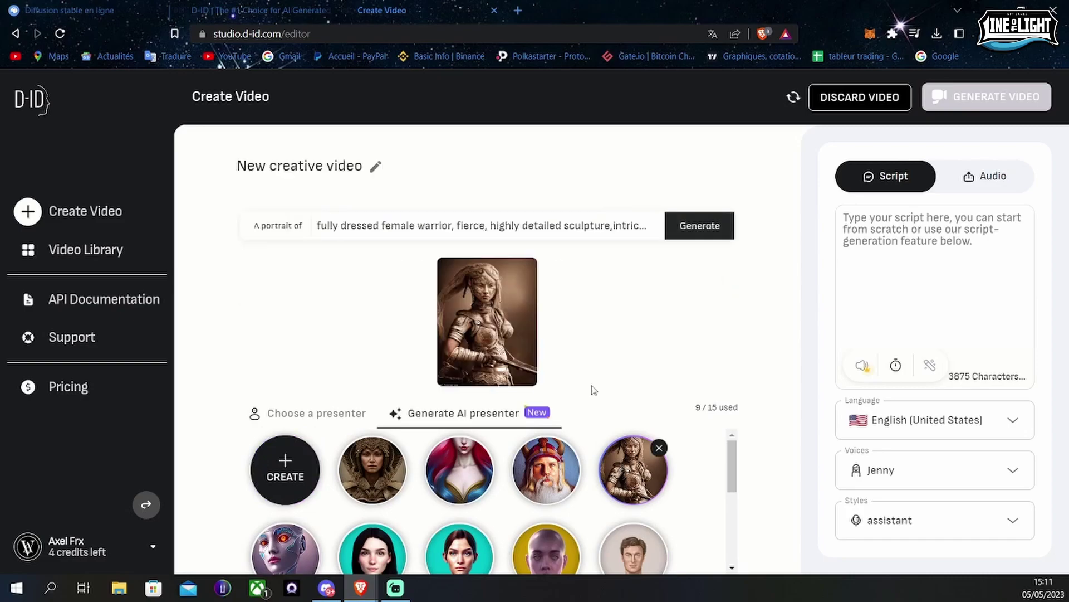
Set the script language to French (France) and the presenter's voice to Brigitte.
{"action": "left_click", "coordinate": [1013, 425]}
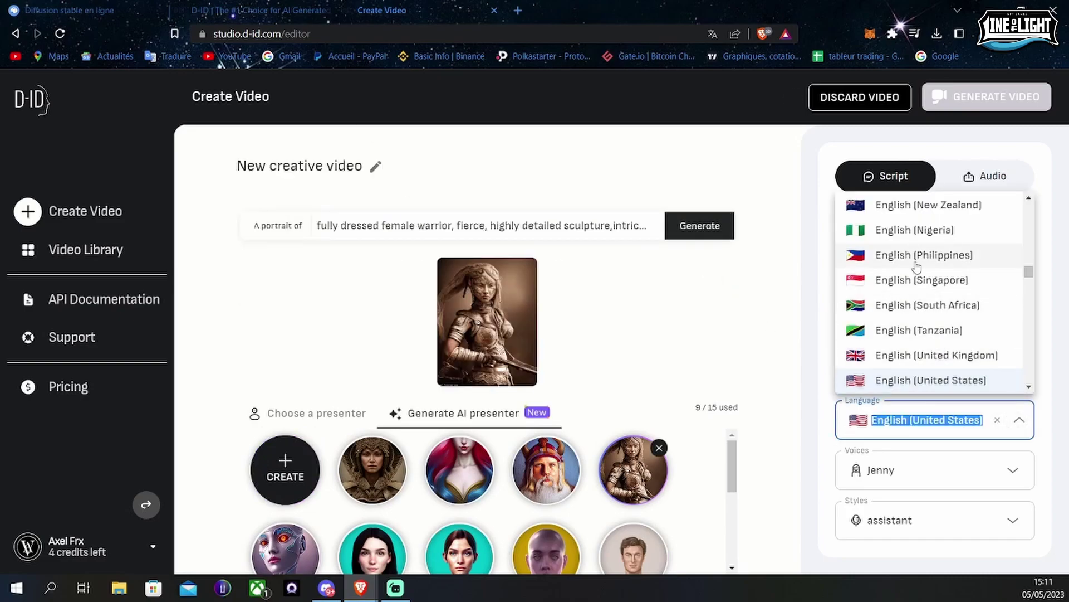
{"action": "scroll", "coordinate": [916, 266], "scroll_direction": "up", "scroll_amount": 5}
{"action": "scroll", "coordinate": [929, 313], "scroll_direction": "down", "scroll_amount": 10}
{"action": "left_click", "coordinate": [891, 253]}
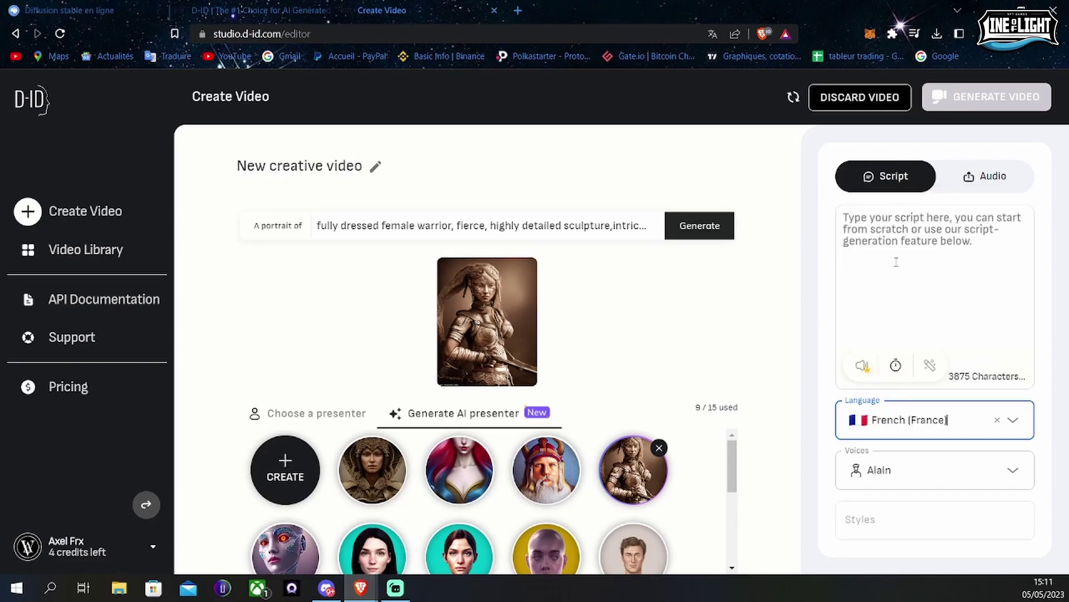
{"action": "left_click", "coordinate": [1013, 471]}
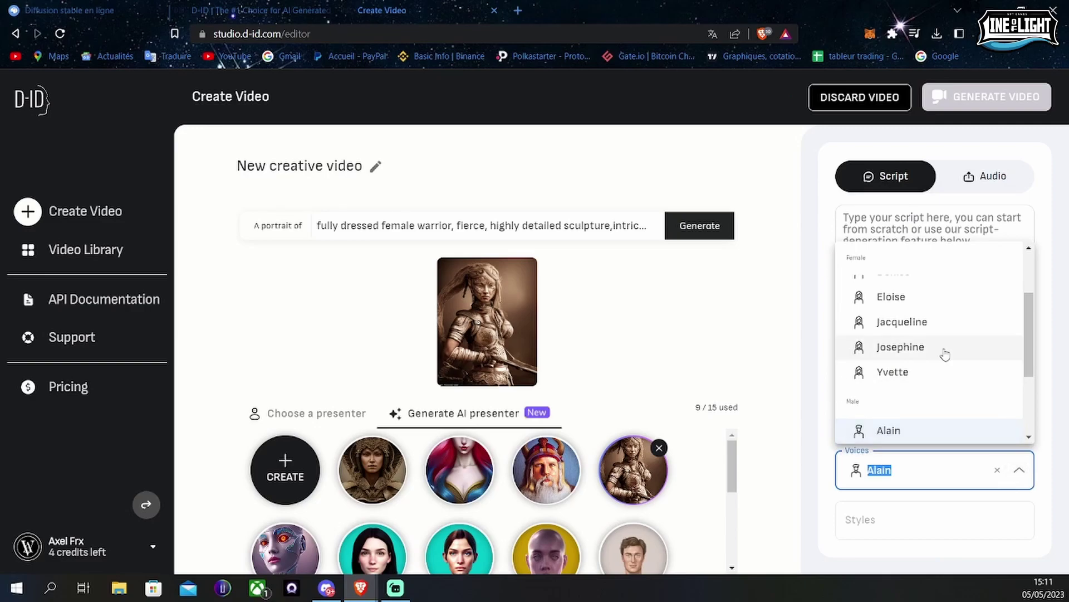
{"action": "scroll", "coordinate": [919, 370], "scroll_direction": "up", "scroll_amount": 2}
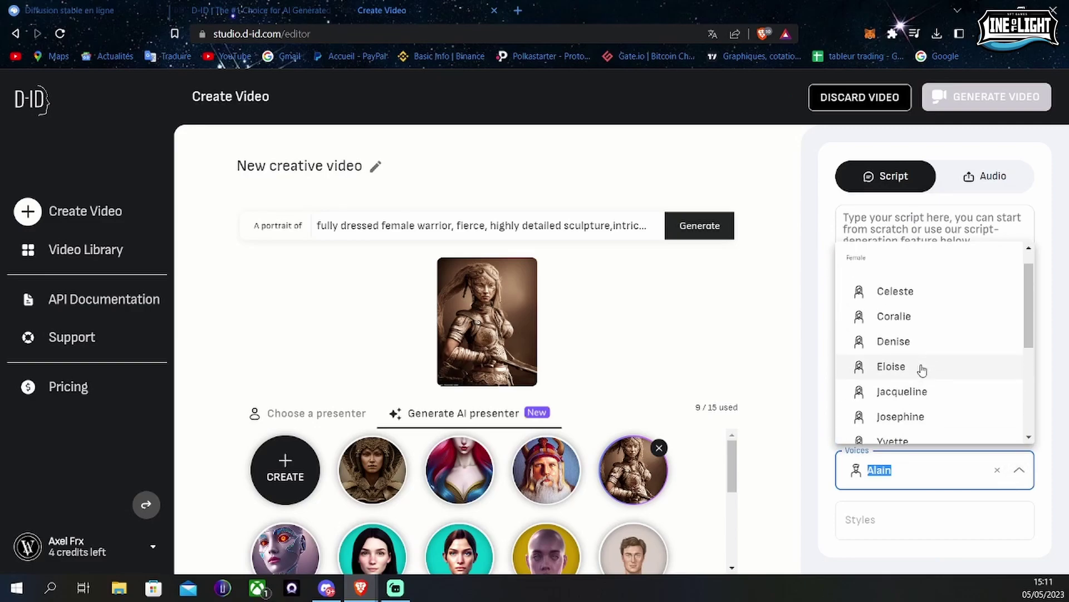
{"action": "left_click", "coordinate": [891, 366]}
Enter the script "Bonjours ! n'hésité pas a rejoindre le discord Line Of Light ! Et vous abonner a la chaine" and generate the video.
{"action": "left_click", "coordinate": [874, 225]}
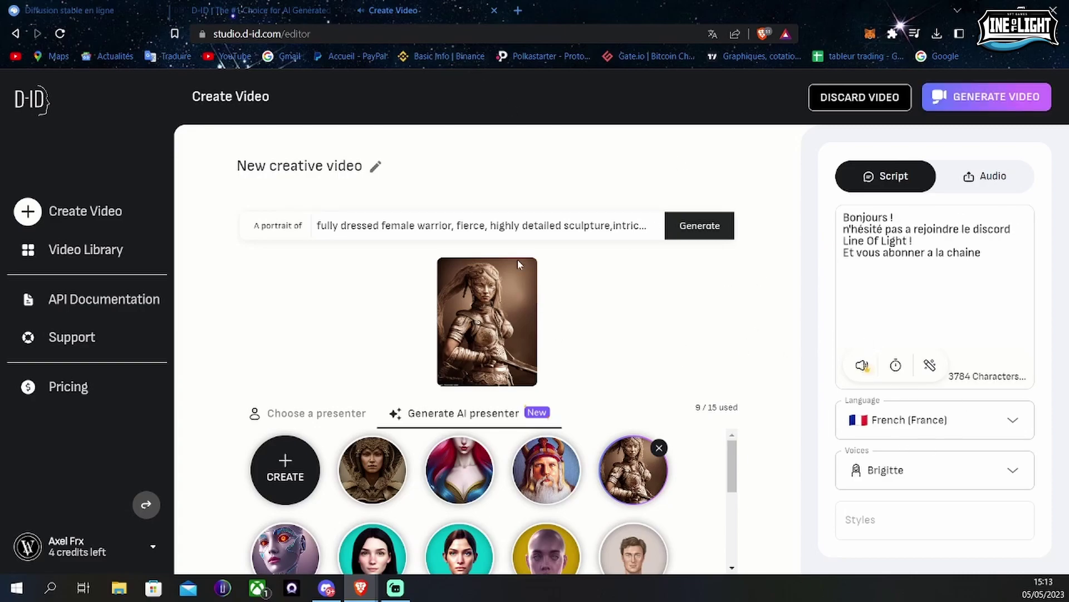
{"action": "left_click", "coordinate": [983, 99]}
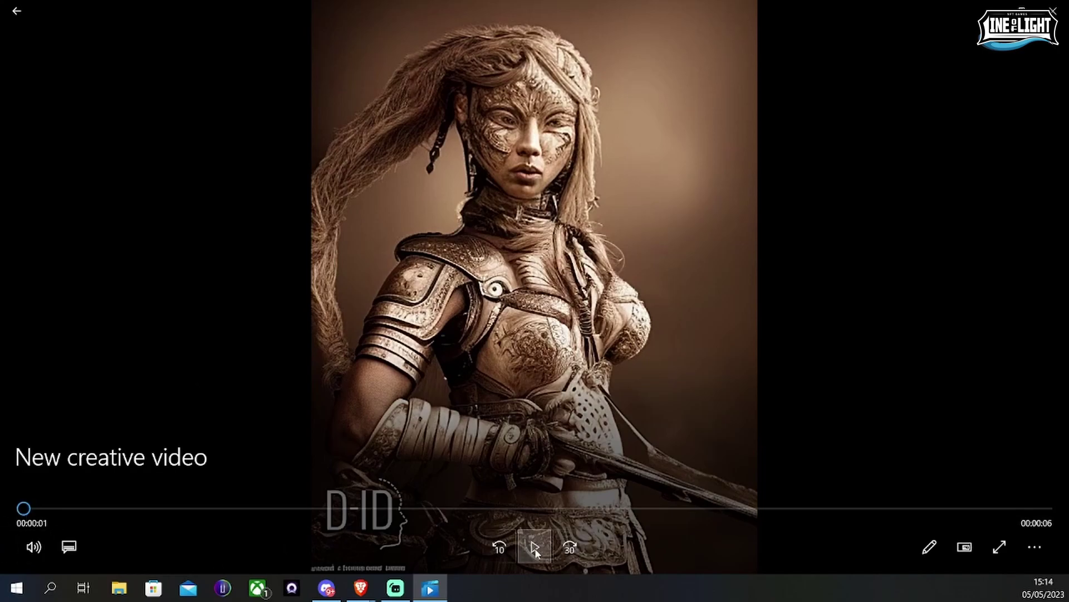
Play the generated warrior presenter video in the media player.
{"action": "left_click", "coordinate": [533, 546]}
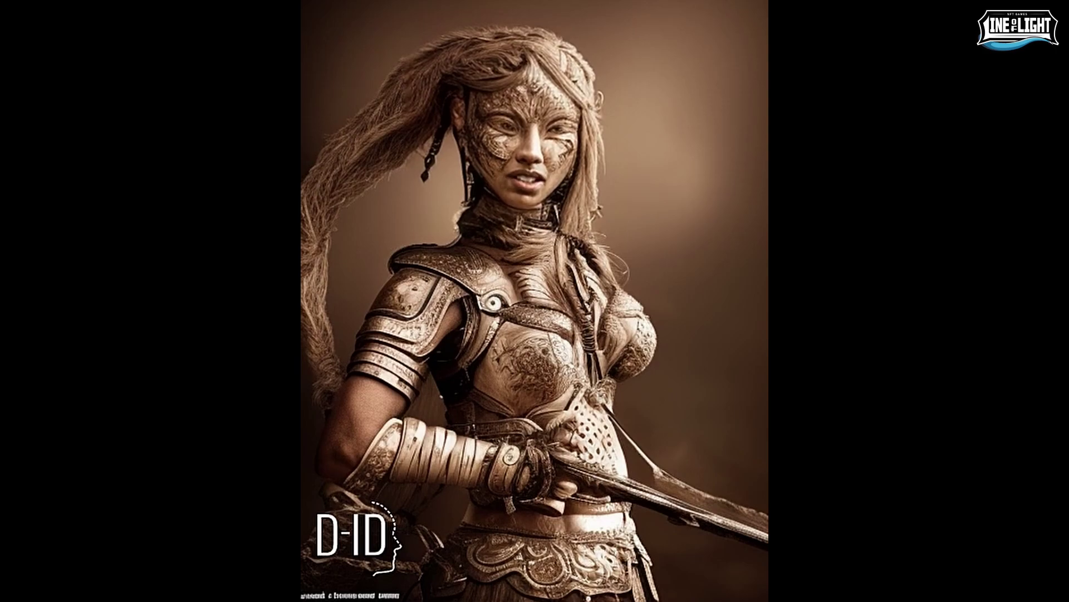